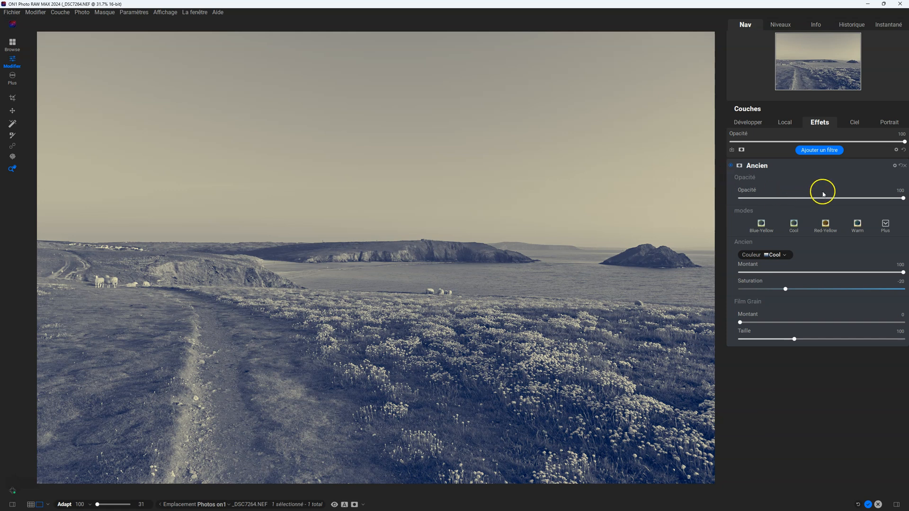
- Try the Ancien filter at opacity 60 and 76, and restore its opacity to 100
left_click_drag(902, 199, 838, 198)
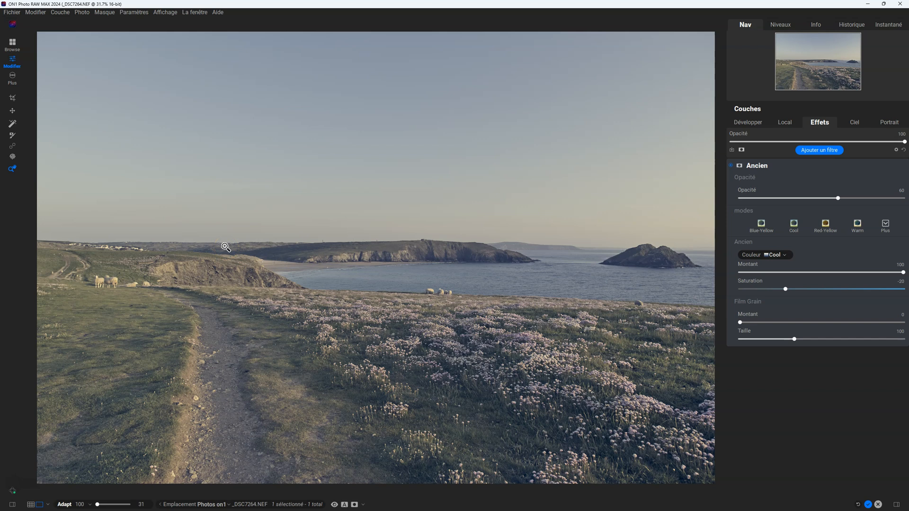
left_click_drag(837, 200, 907, 197)
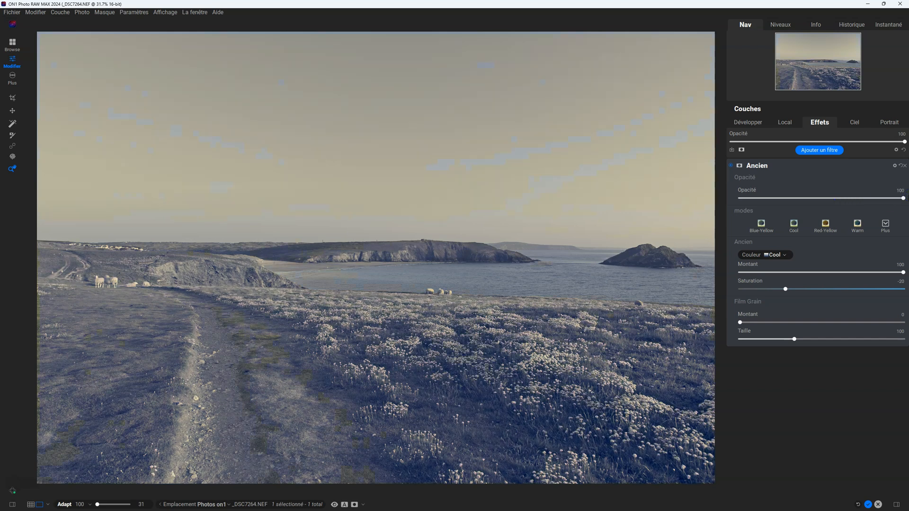
left_click(902, 199)
left_click(862, 197)
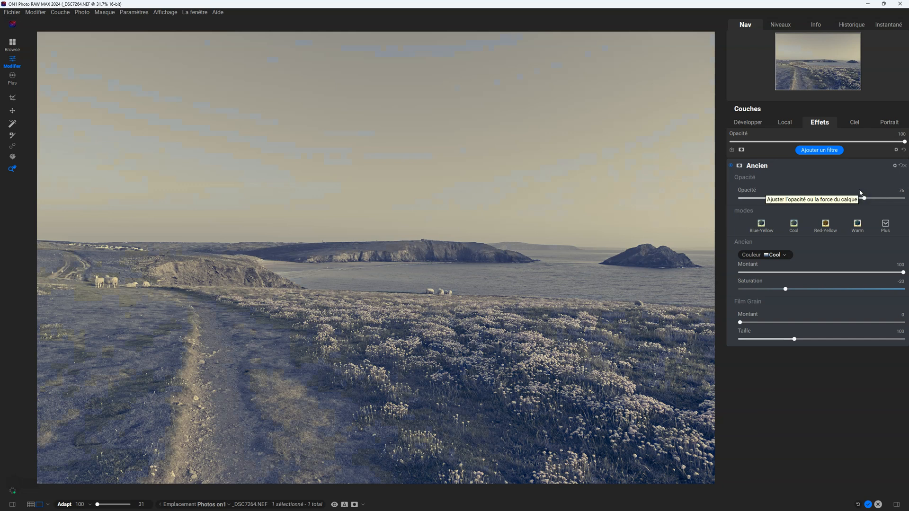
left_click_drag(863, 198, 907, 199)
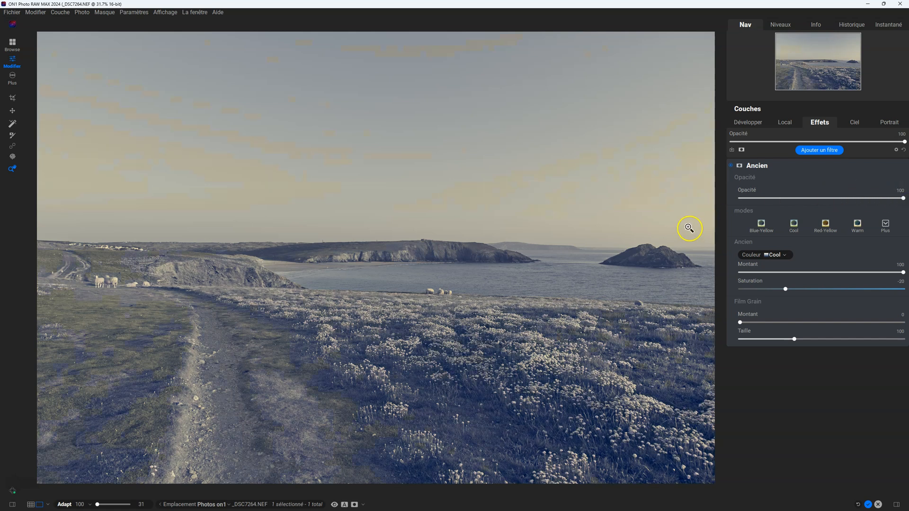
- Set the Ancien filter's colour to Lavender and its colour Montant to 32
left_click(885, 224)
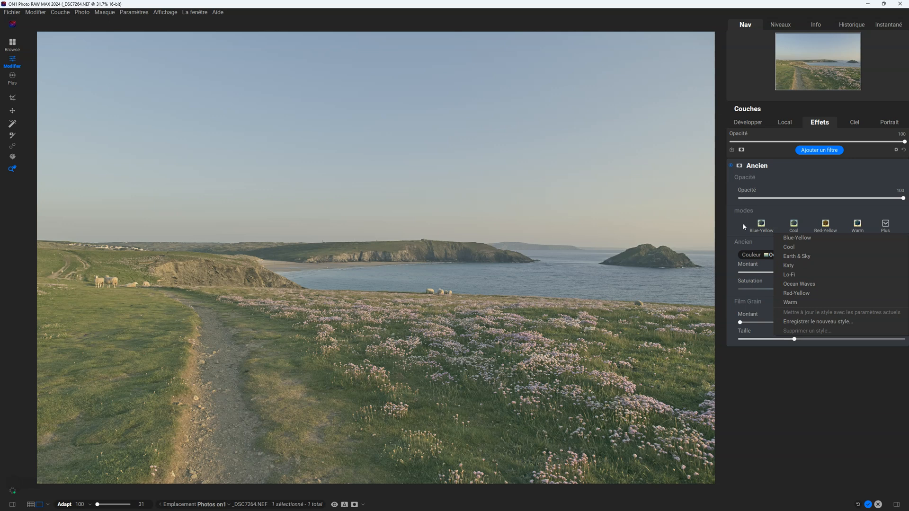
left_click(740, 218)
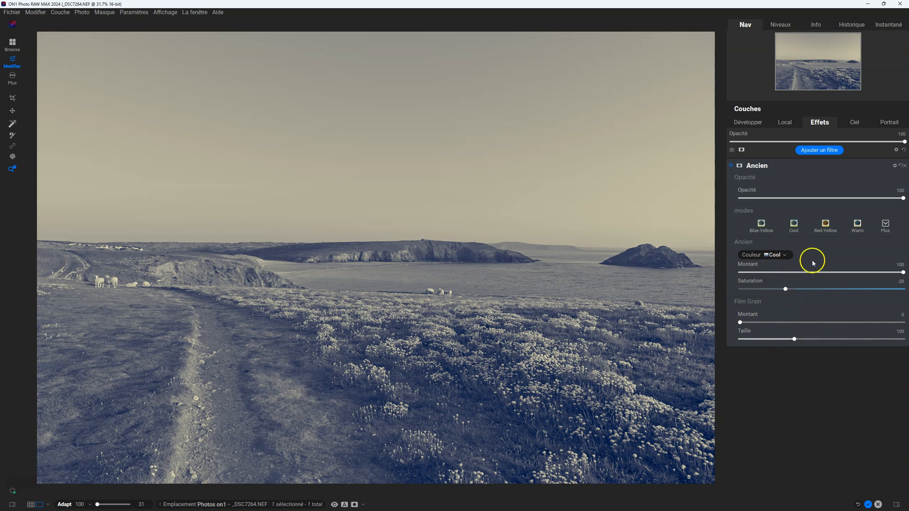
left_click(785, 255)
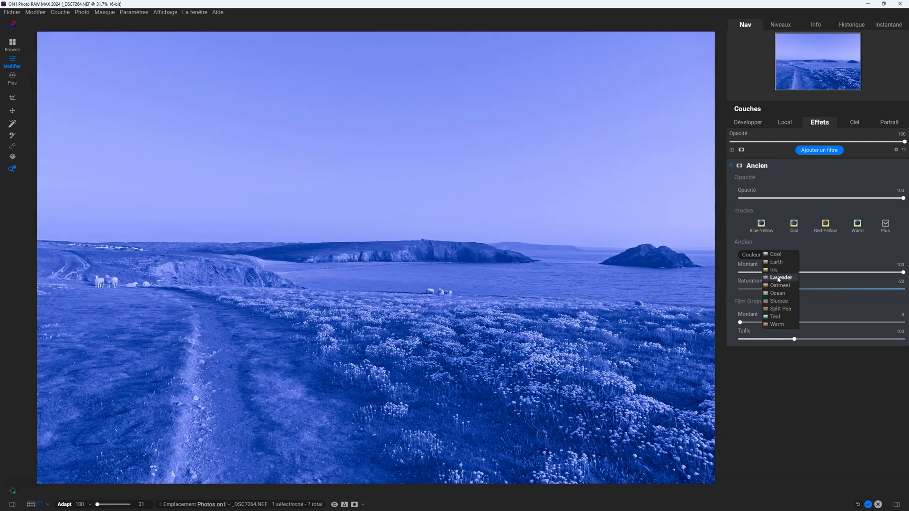
left_click(779, 278)
left_click(903, 273)
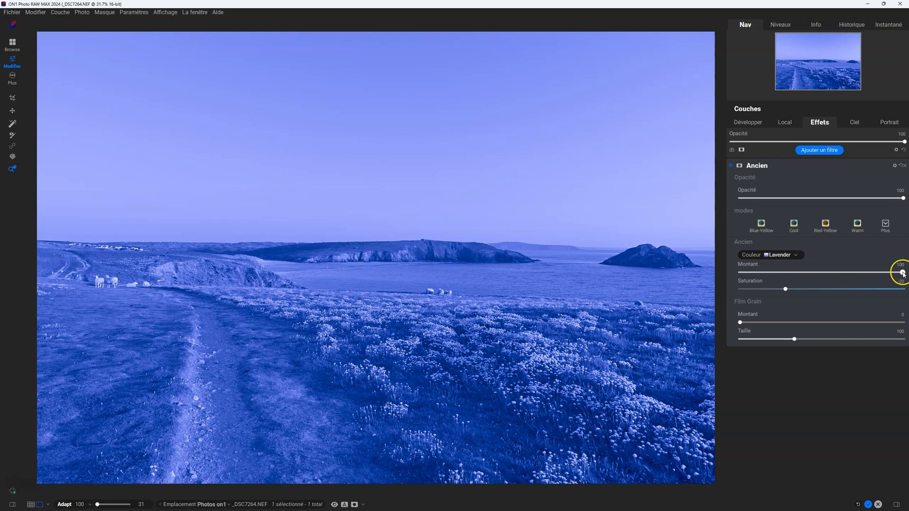
left_click_drag(905, 277, 727, 274)
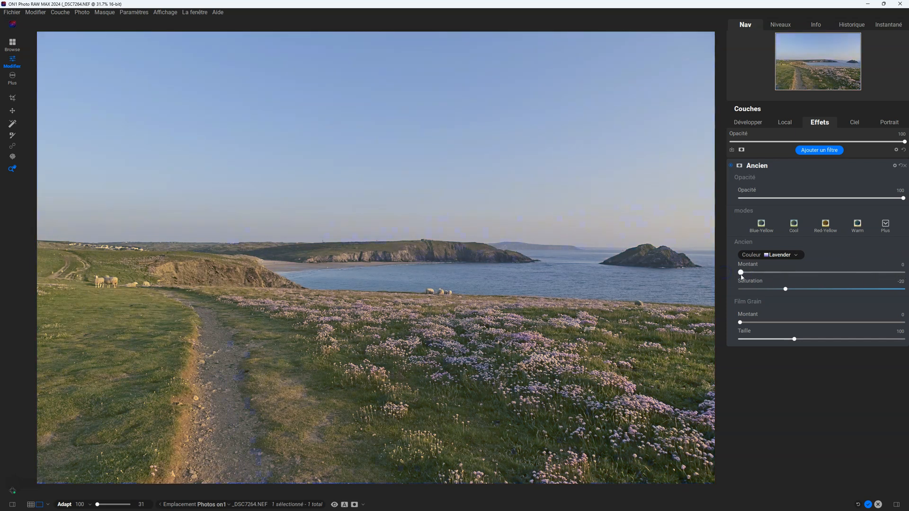
left_click_drag(743, 276, 793, 277)
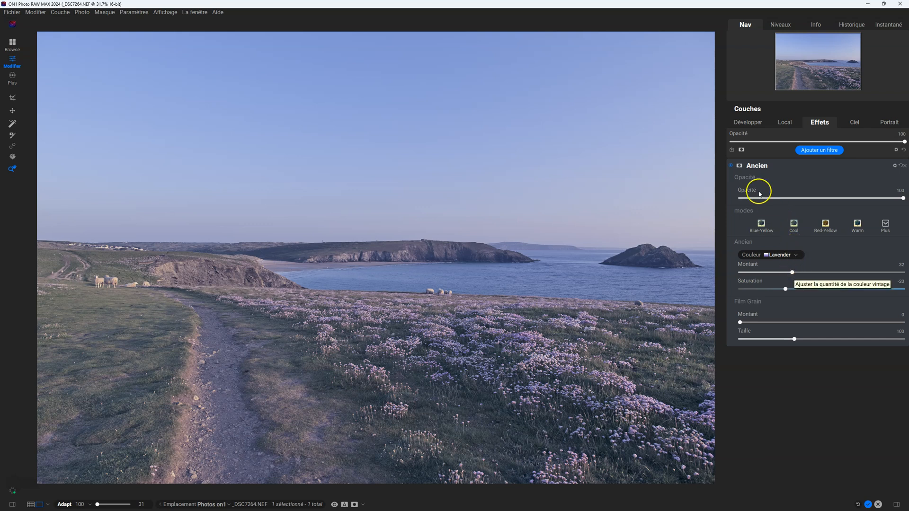
- Compare the photo with and without the Ancien filter by turning it off and on twice
left_click(731, 167)
left_click(732, 166)
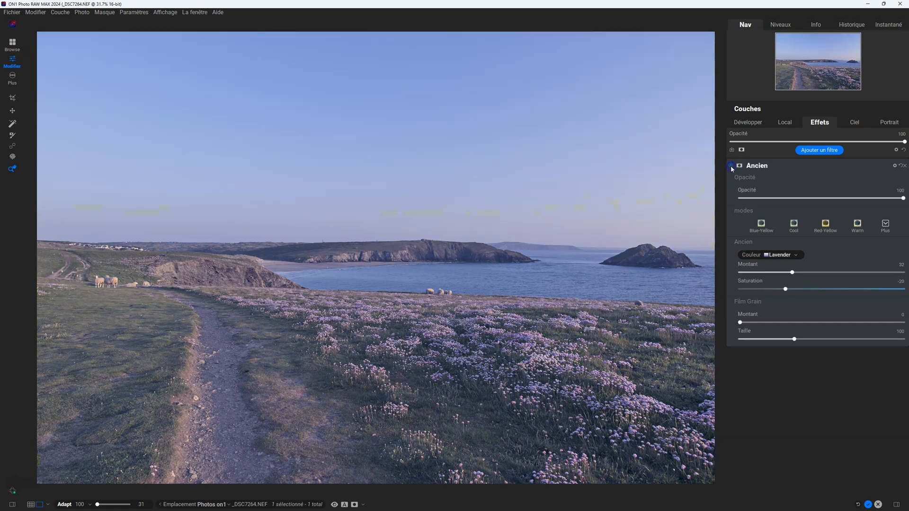
left_click(731, 166)
left_click(732, 166)
- Set the Ancien colour Montant to 0, try Saturation at -100, and raise Saturation to 19
left_click_drag(792, 272, 701, 277)
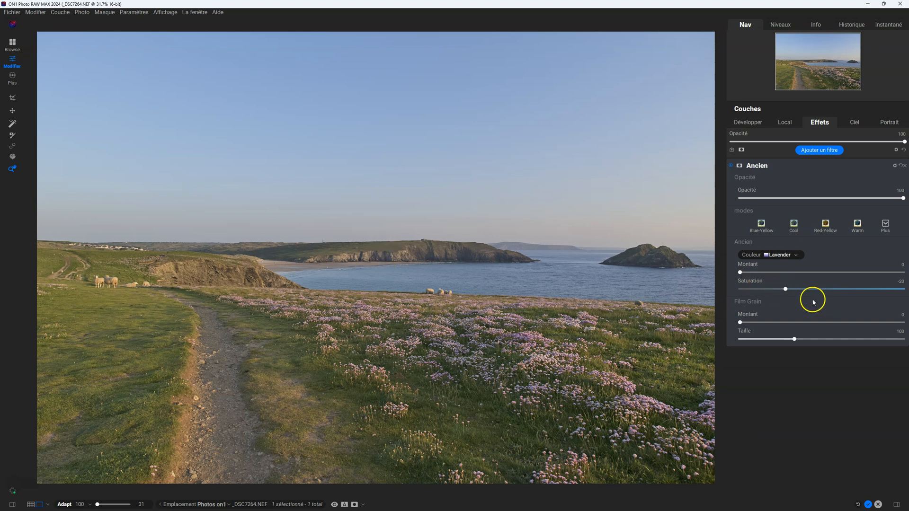
left_click_drag(786, 290, 682, 287)
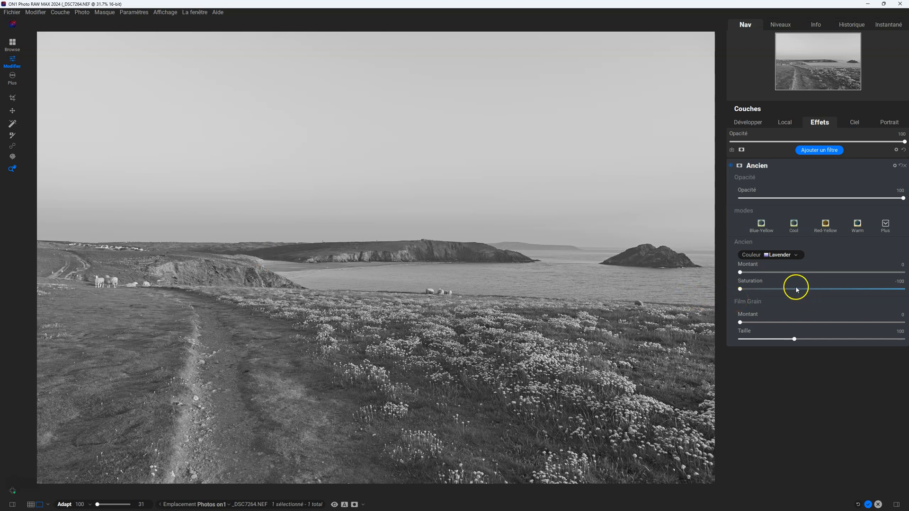
left_click_drag(740, 289, 857, 294)
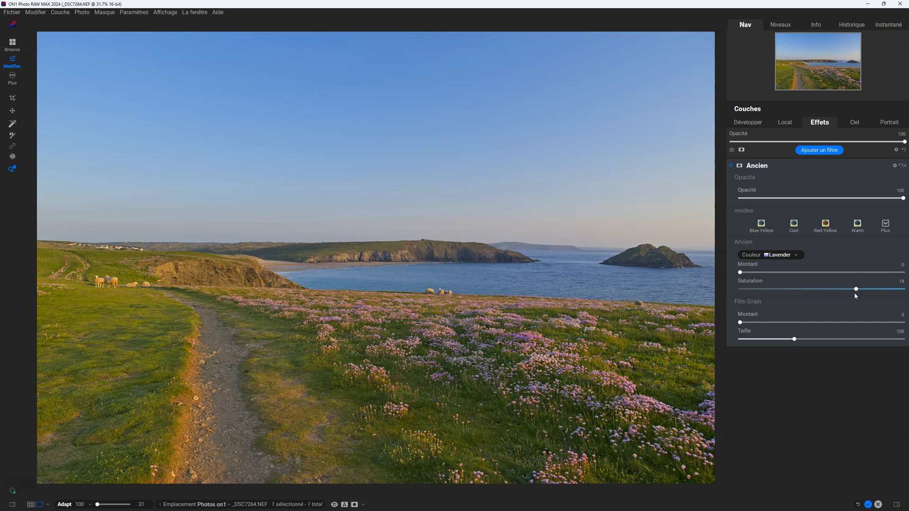
left_click(856, 292)
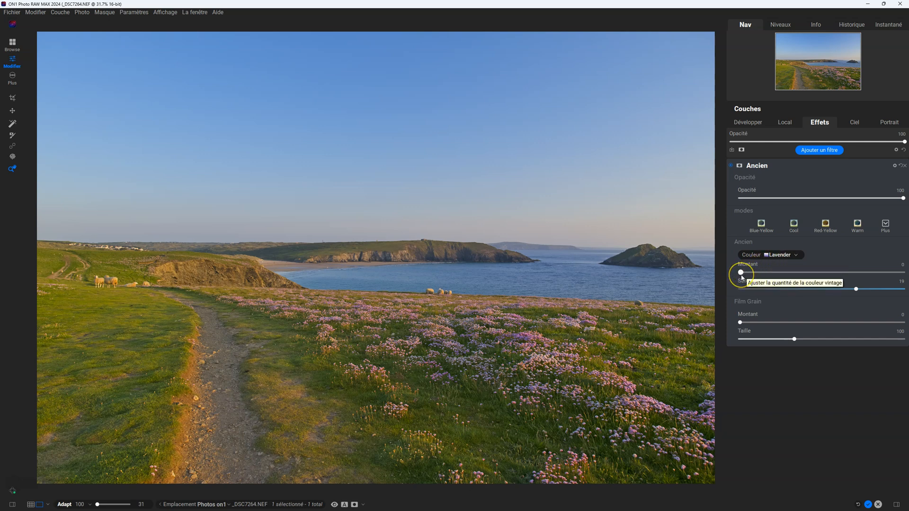
- Apply the Lavender tint at Montant 41, lower Saturation to -100, and raise Montant to 74
left_click_drag(741, 275, 809, 281)
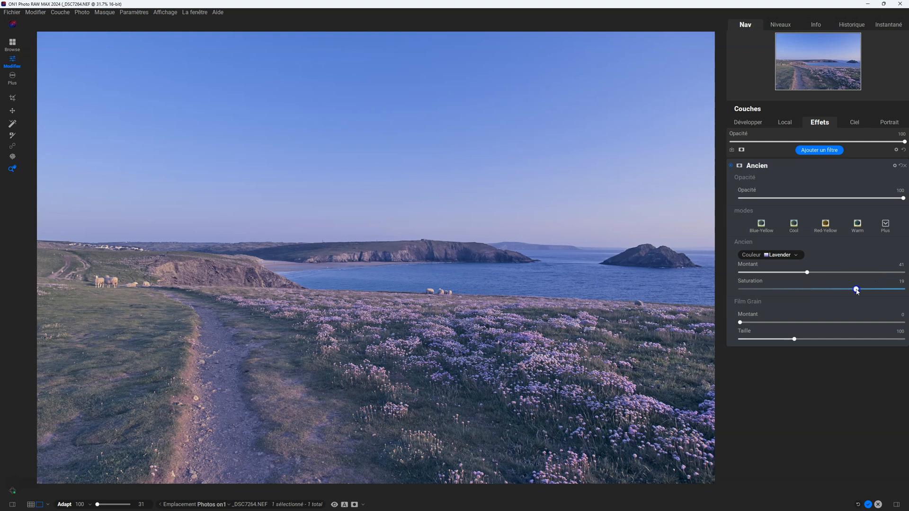
left_click_drag(856, 290, 688, 288)
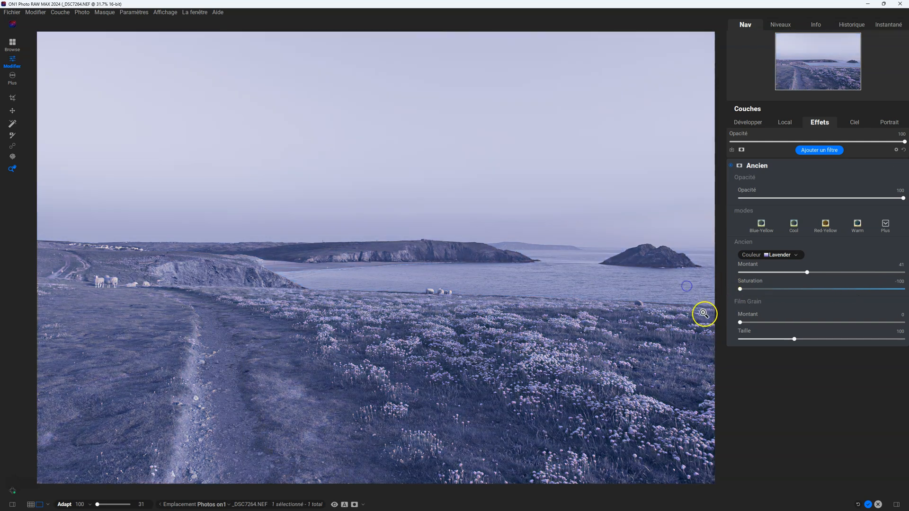
left_click_drag(808, 273, 861, 274)
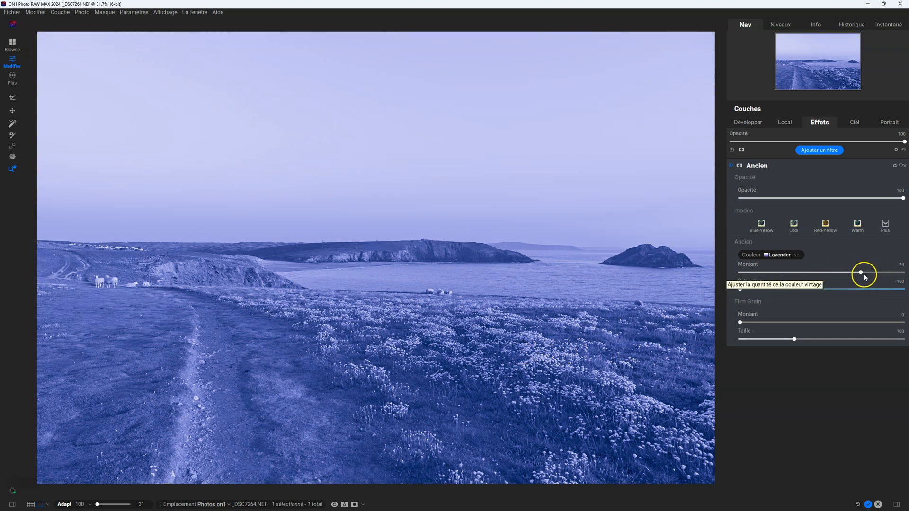
- Try the Lavender tint at Montant 57 with Saturation -26, and return Montant to 0 and Saturation to -100
left_click_drag(861, 273, 646, 271)
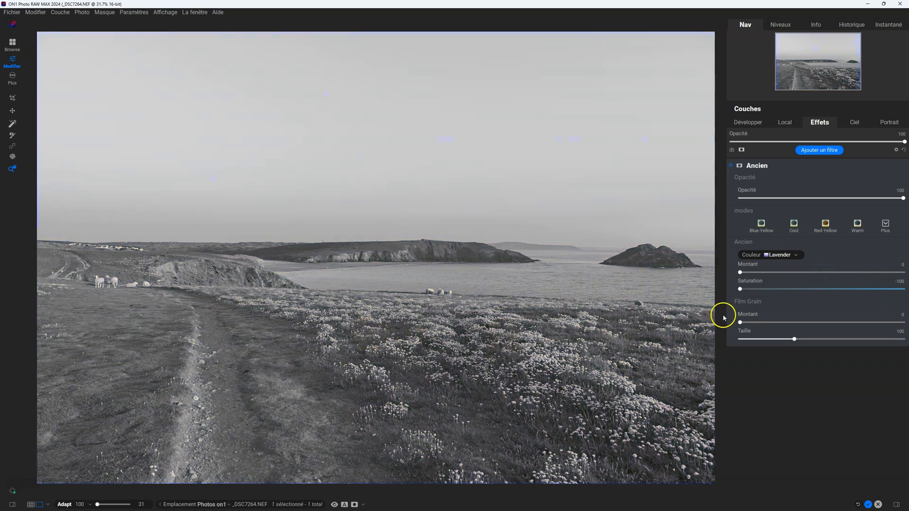
left_click_drag(741, 289, 834, 272)
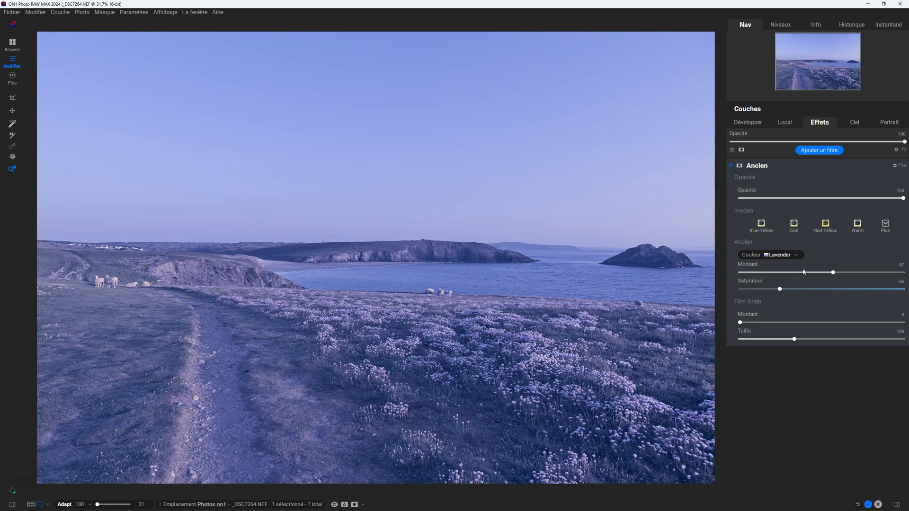
left_click_drag(831, 272, 721, 291)
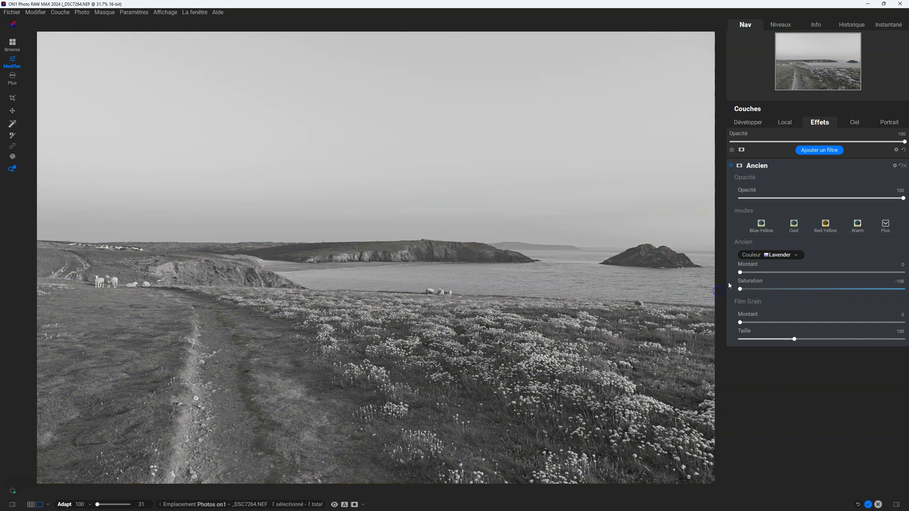
- Tint the desaturated photo with Montant 26, and return Montant to 0 with Saturation raised to about -18
left_click_drag(740, 273, 784, 273)
left_click(776, 272)
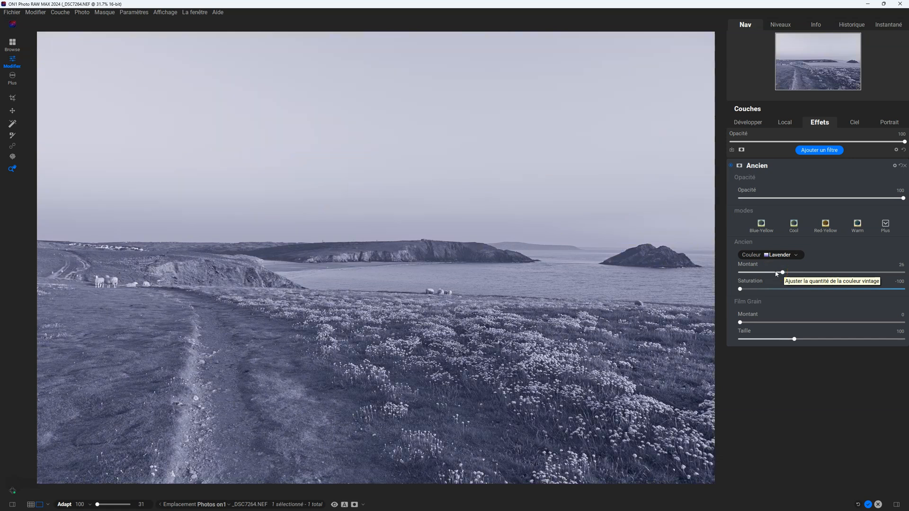
left_click_drag(781, 273, 793, 290)
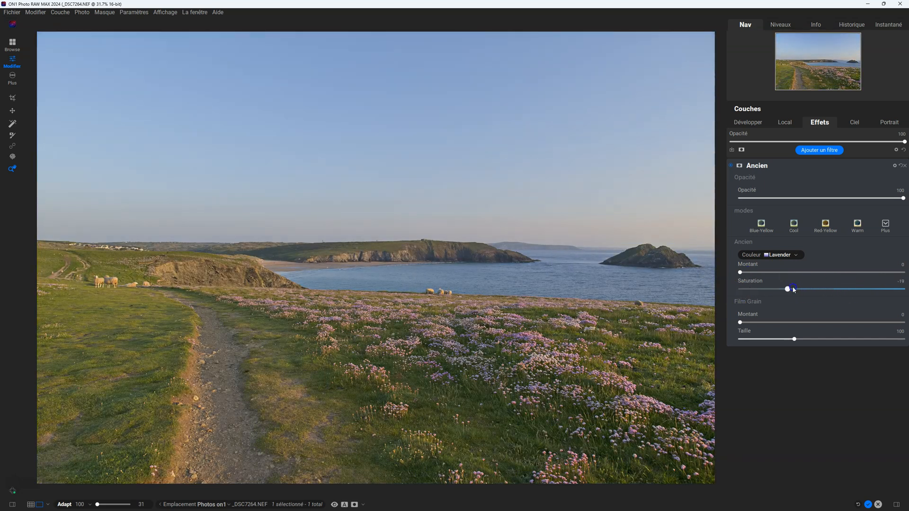
- Try the Lavender tint at Montant 64 with Saturation -32, and adjust it to Montant 42 and Saturation 5
left_click(741, 273)
left_click_drag(742, 274, 845, 275)
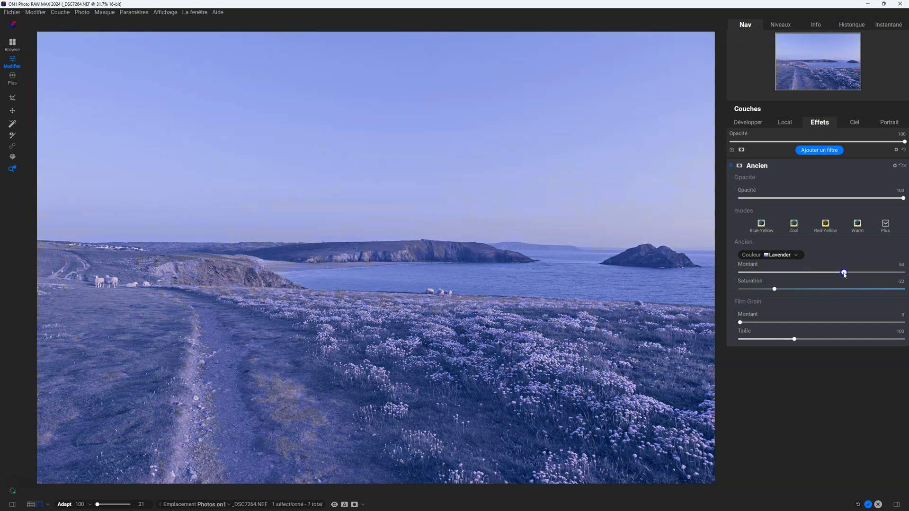
left_click(775, 290)
left_click_drag(775, 290, 793, 275)
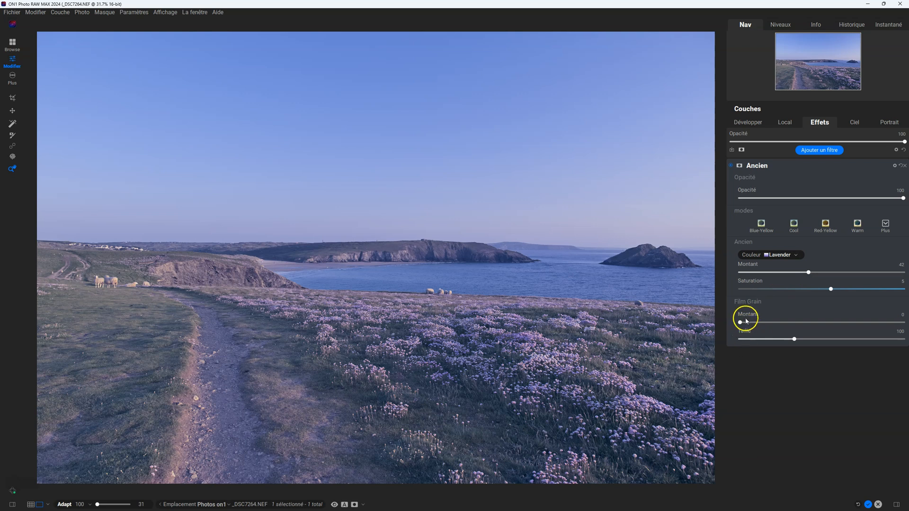
- Examine film grain on the sky at Montant 97 and Taille 200, and return the grain Montant to 0
left_click(224, 71)
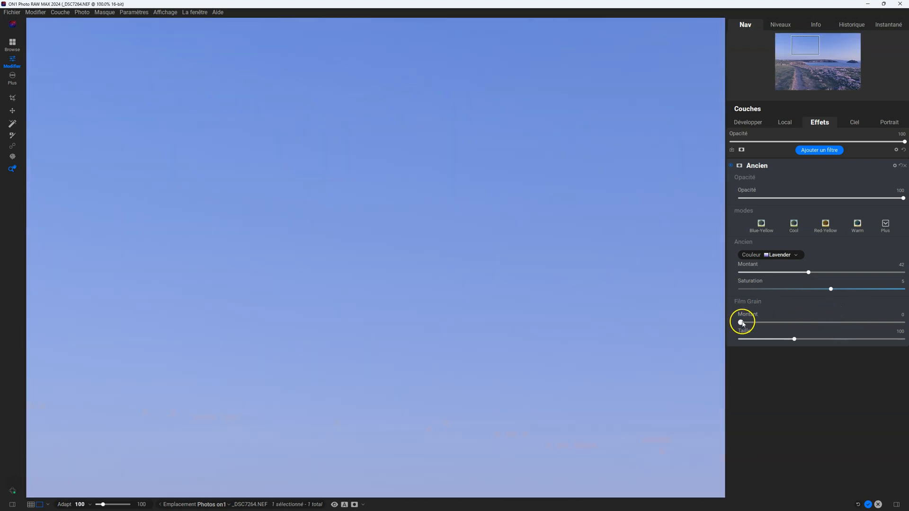
left_click_drag(744, 324, 872, 326)
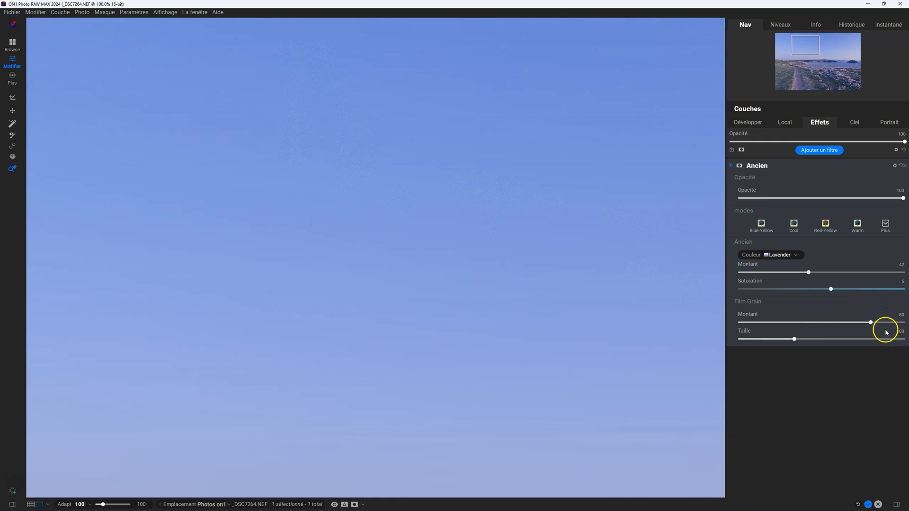
left_click_drag(870, 323, 899, 322)
left_click_drag(794, 340, 882, 337)
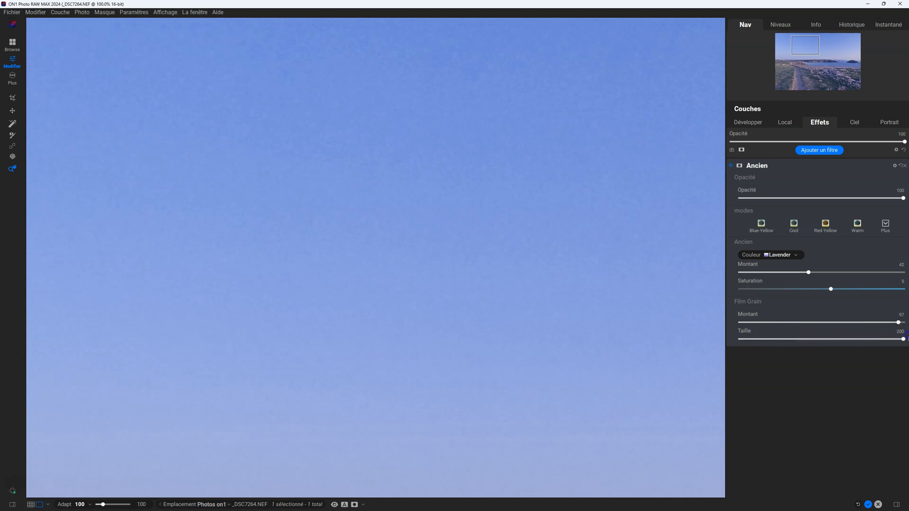
left_click(347, 206)
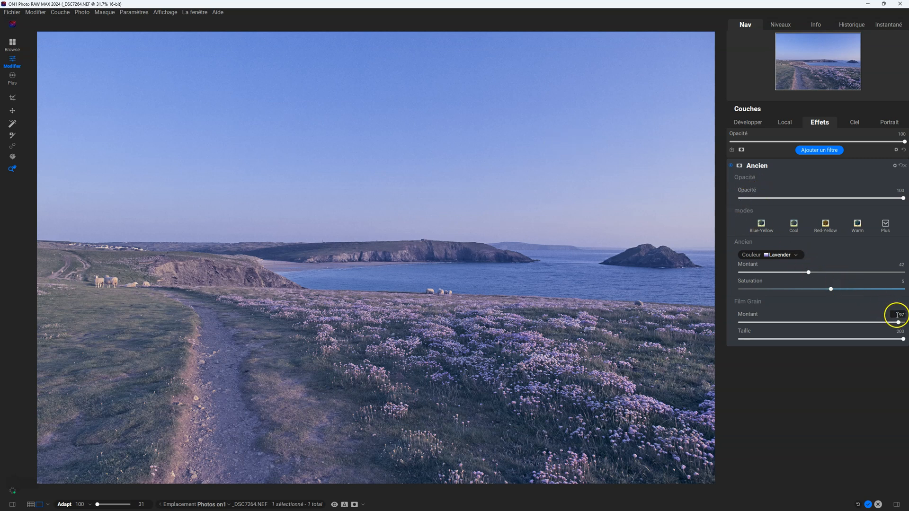
left_click_drag(899, 322, 632, 350)
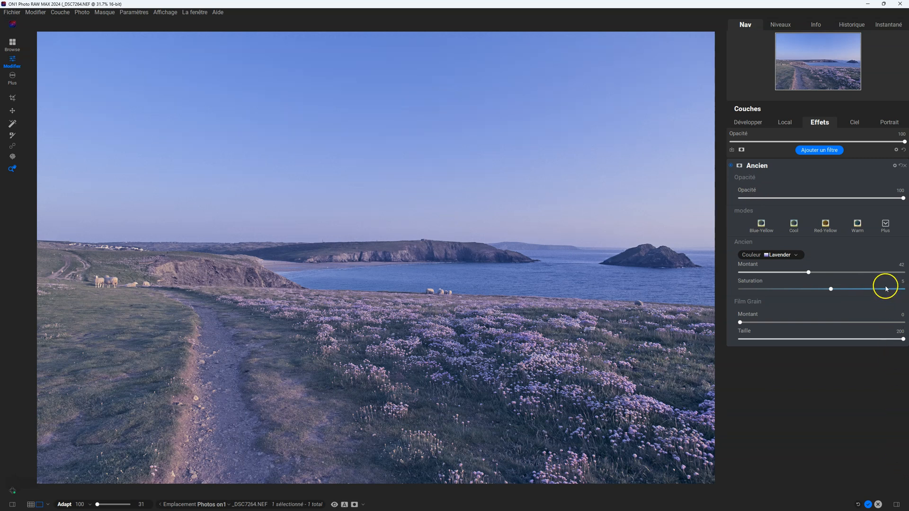
- Change the Ancien filter's colour to Split Pea
left_click(792, 257)
left_click(784, 263)
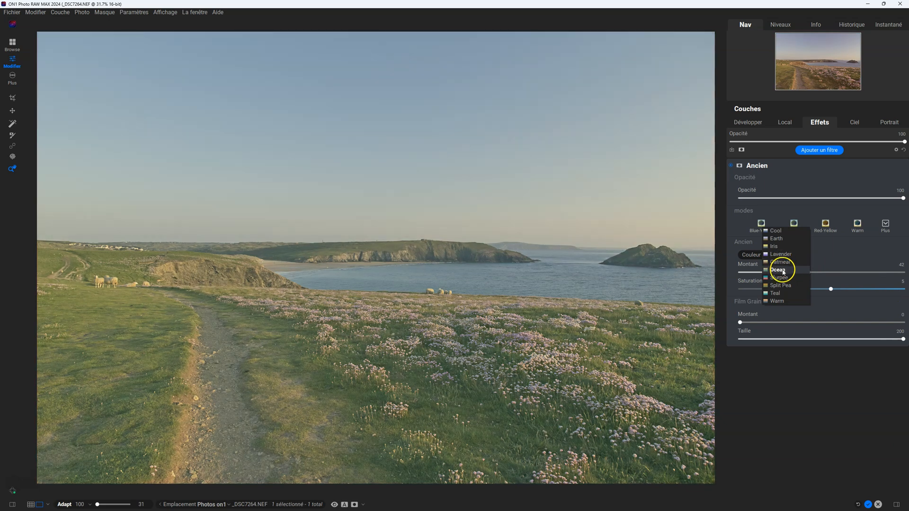
left_click(783, 286)
left_click(783, 286)
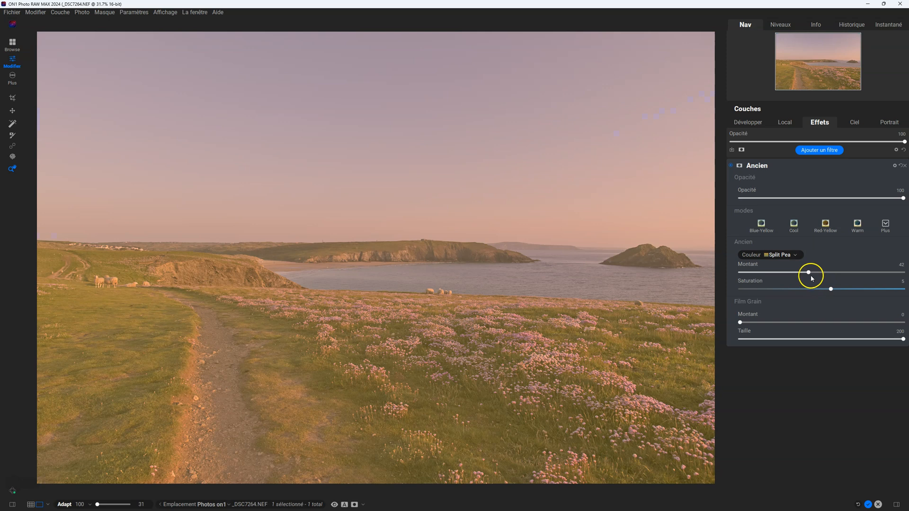
- Set the Ancien filter's colour Montant to 18 and its Saturation to -34
double_click(810, 273)
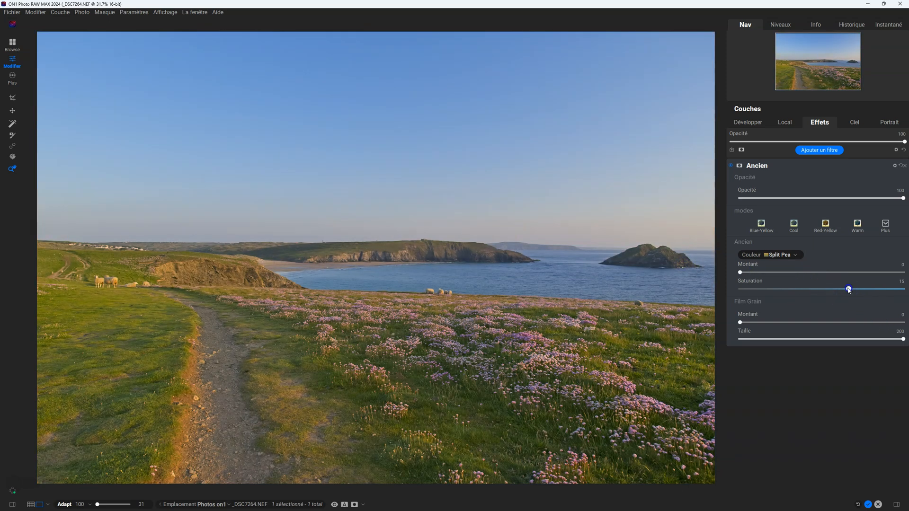
left_click_drag(741, 272, 771, 278)
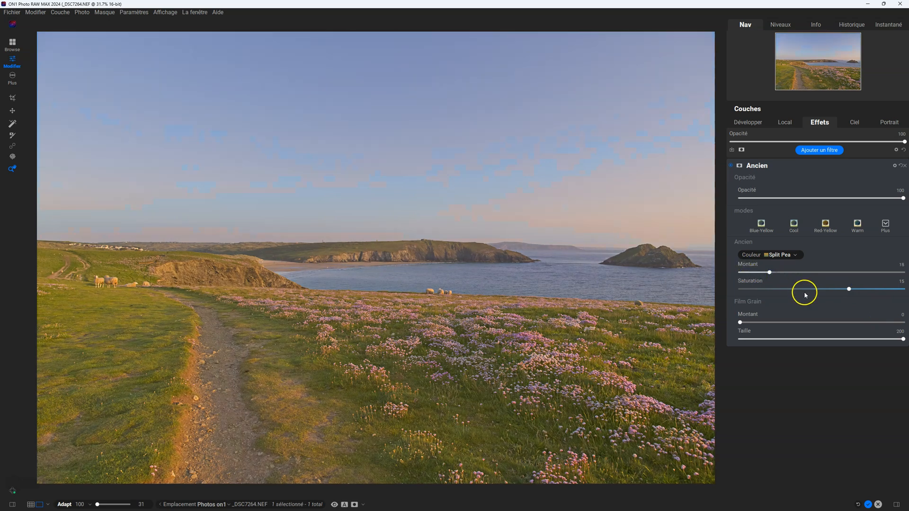
left_click_drag(848, 289, 774, 291)
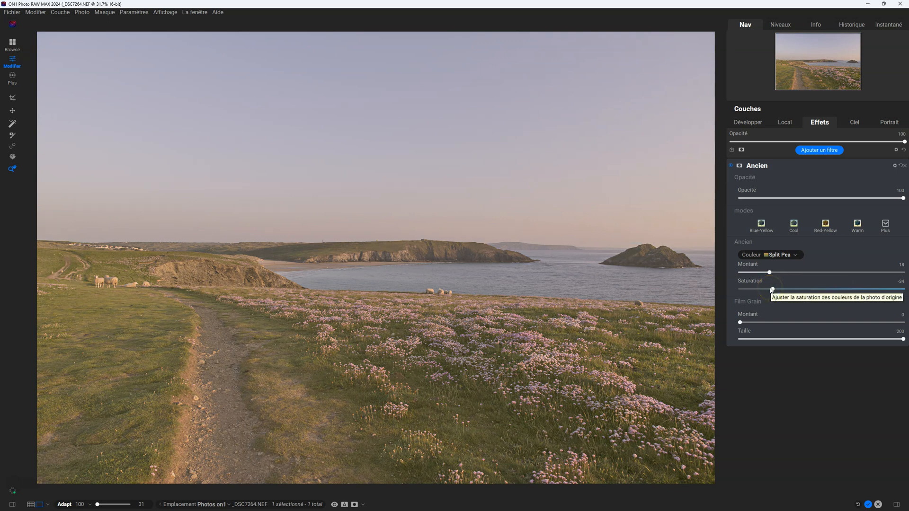
- Change the Ancien filter's colour to Ocean
left_click(781, 255)
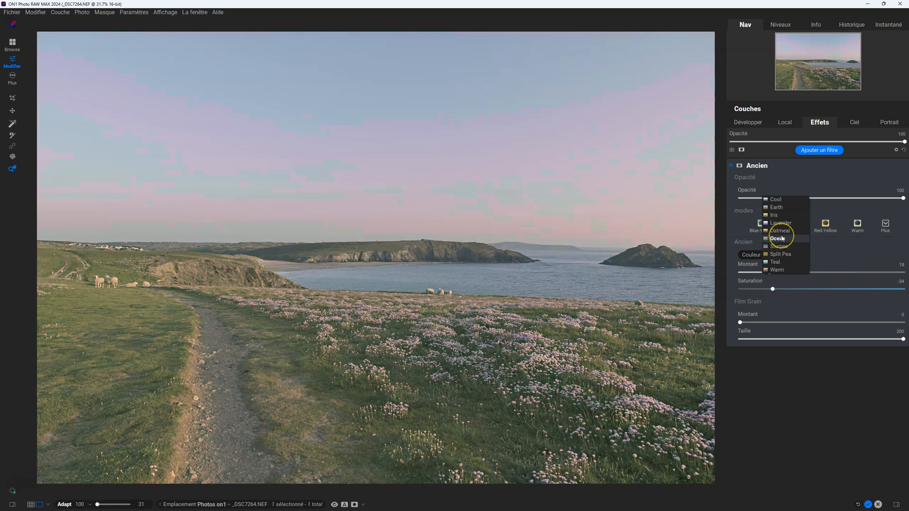
left_click(783, 238)
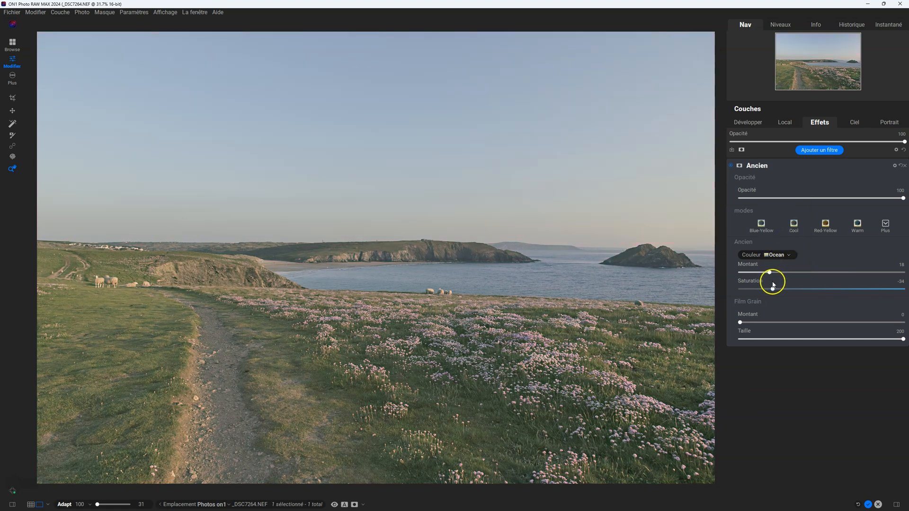
- Set the Ancien filter's Saturation to -7 and its colour Montant to 9
left_click_drag(773, 289, 749, 270)
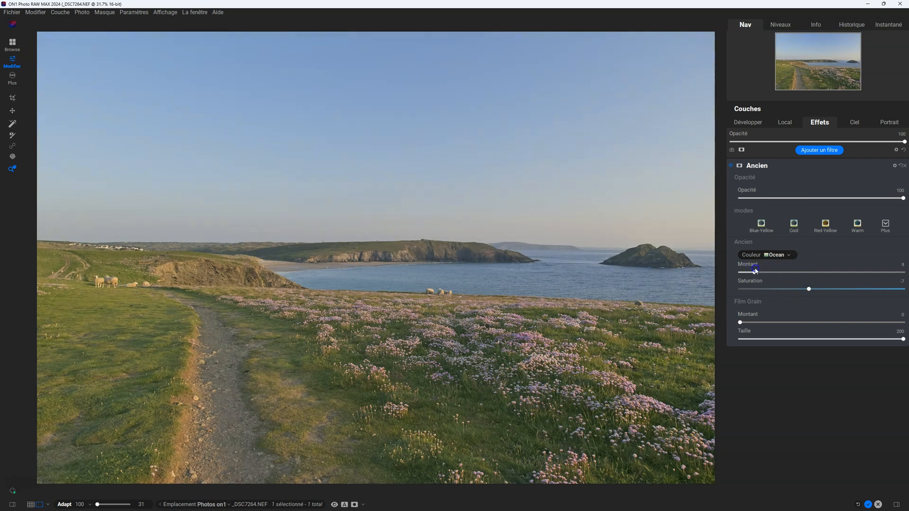
- Compare the photo with and without the Ancien filter, switching it off and on and lowering its Opacité to 0 and back to 100
left_click(731, 166)
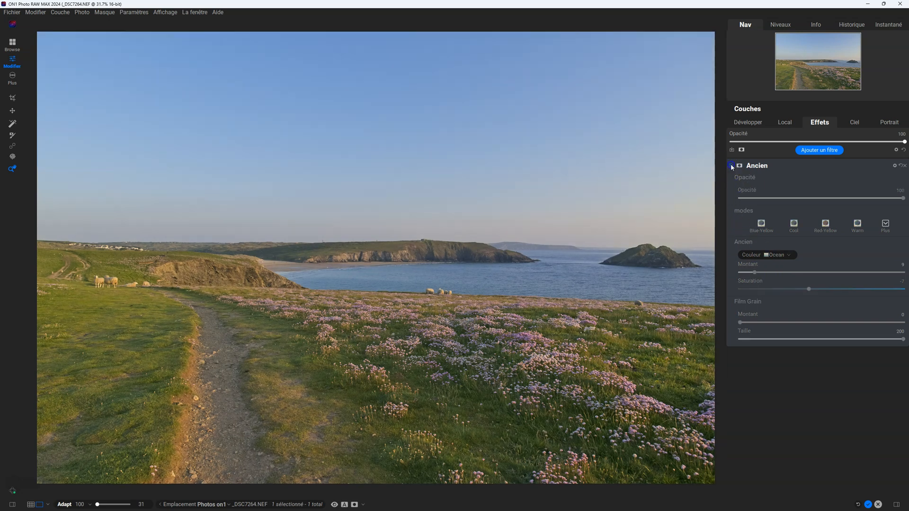
left_click(732, 165)
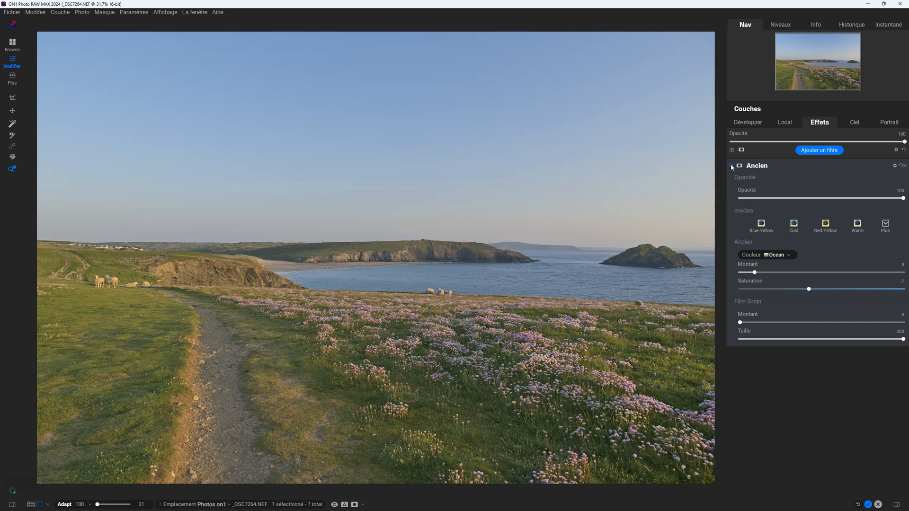
left_click_drag(903, 199, 731, 185)
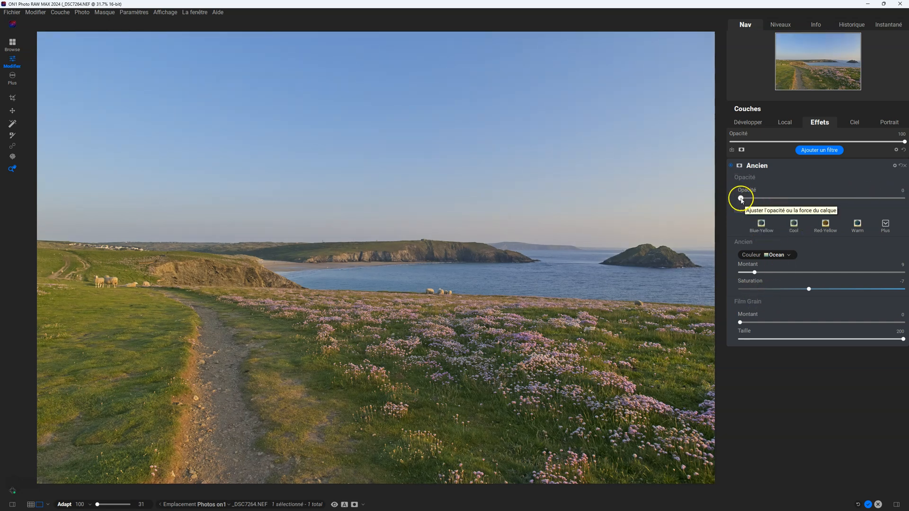
left_click_drag(742, 200, 908, 218)
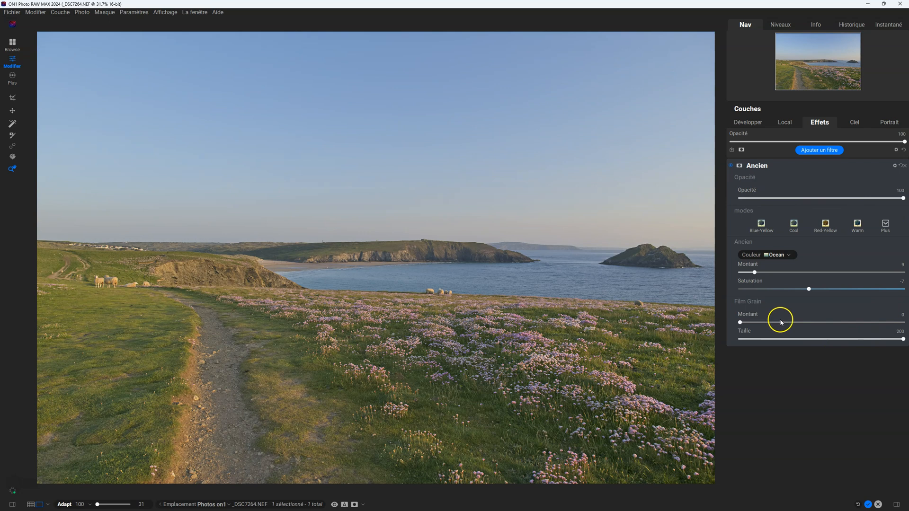
- Raise the Ancien filter's colour Montant to 24
left_click_drag(758, 274, 809, 289)
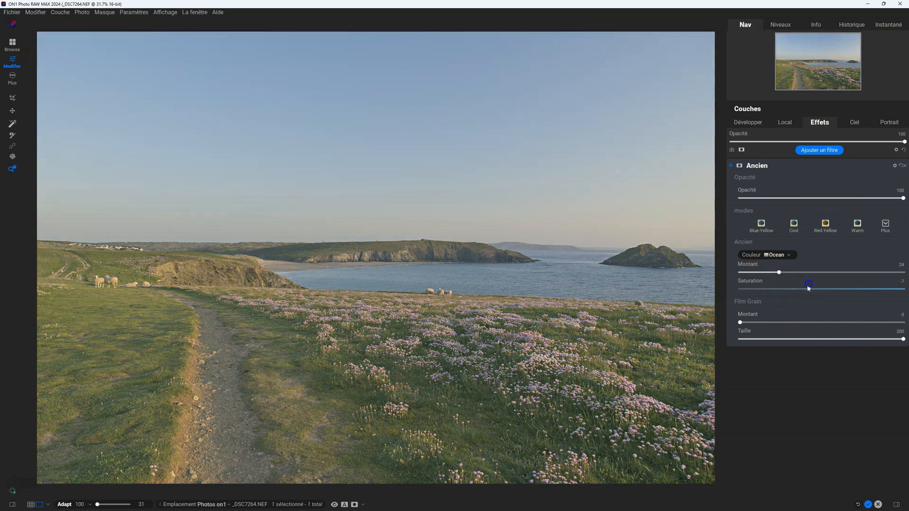
left_click(741, 322)
- Save the current Ancien settings as a new style named with a first name followed by 01, and check the style list
left_click(887, 225)
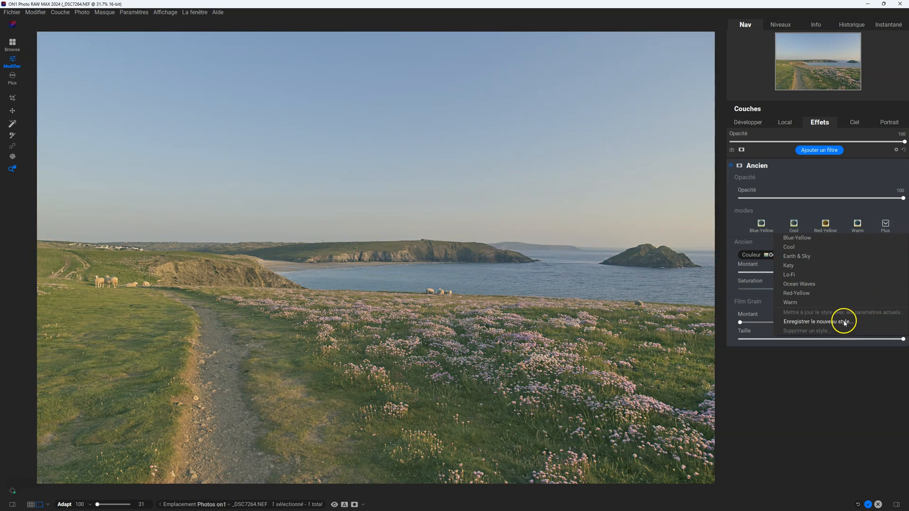
left_click(845, 322)
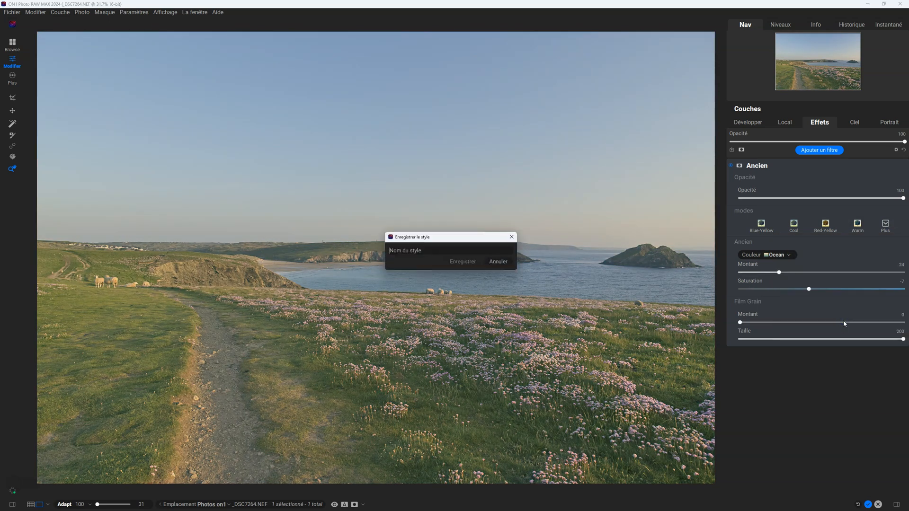
type("edd")
key("BackSpace")
key("BackSpace")
key("BackSpace")
type("Eddy01")
left_click(470, 266)
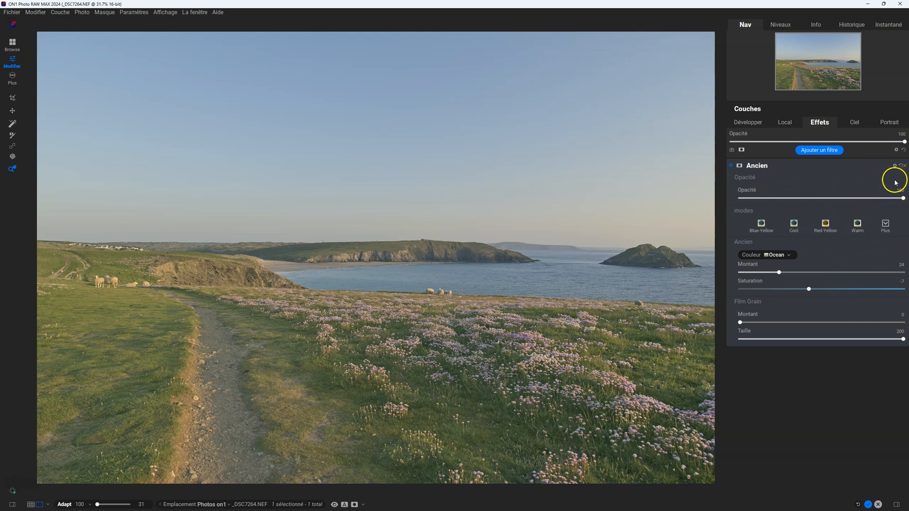
left_click(885, 224)
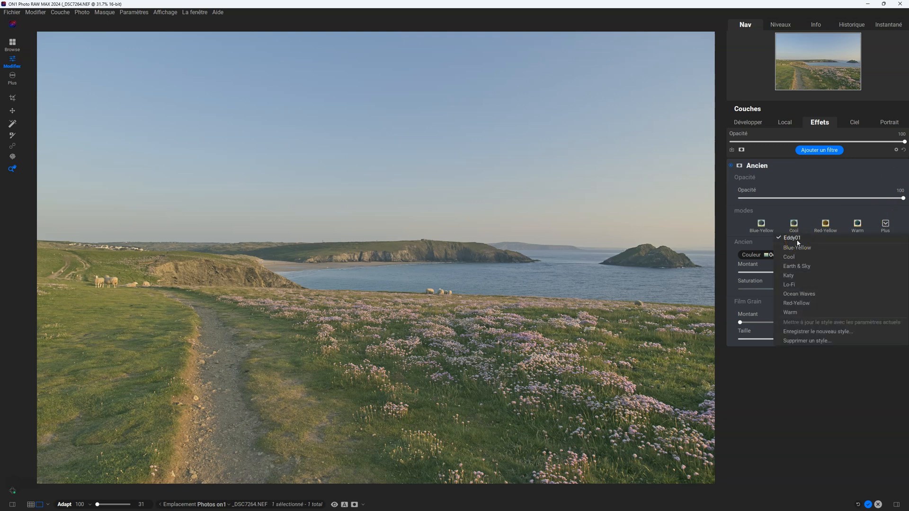
left_click(768, 406)
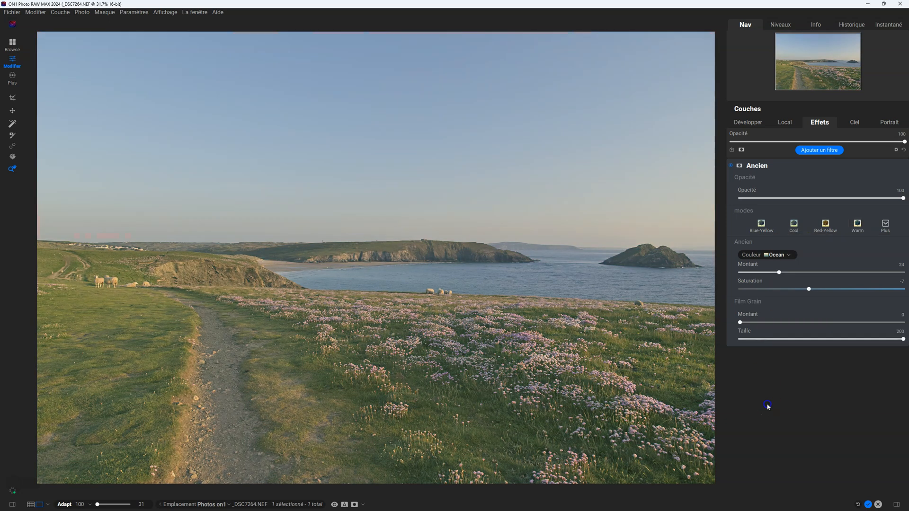